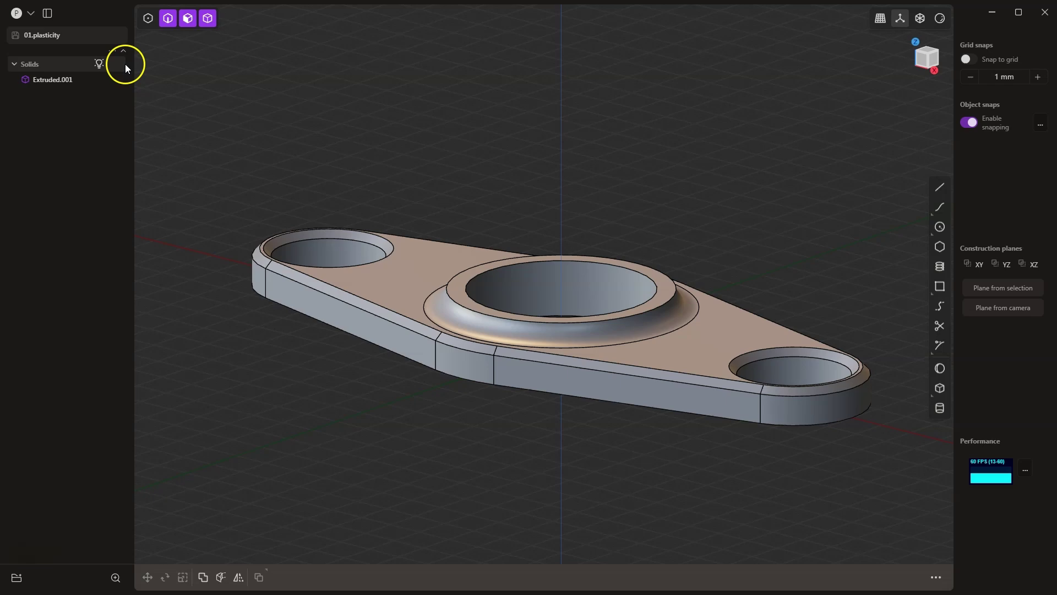
- Export the bracket as 01.stl using the STL (*.stl) file type
left_click(31, 13)
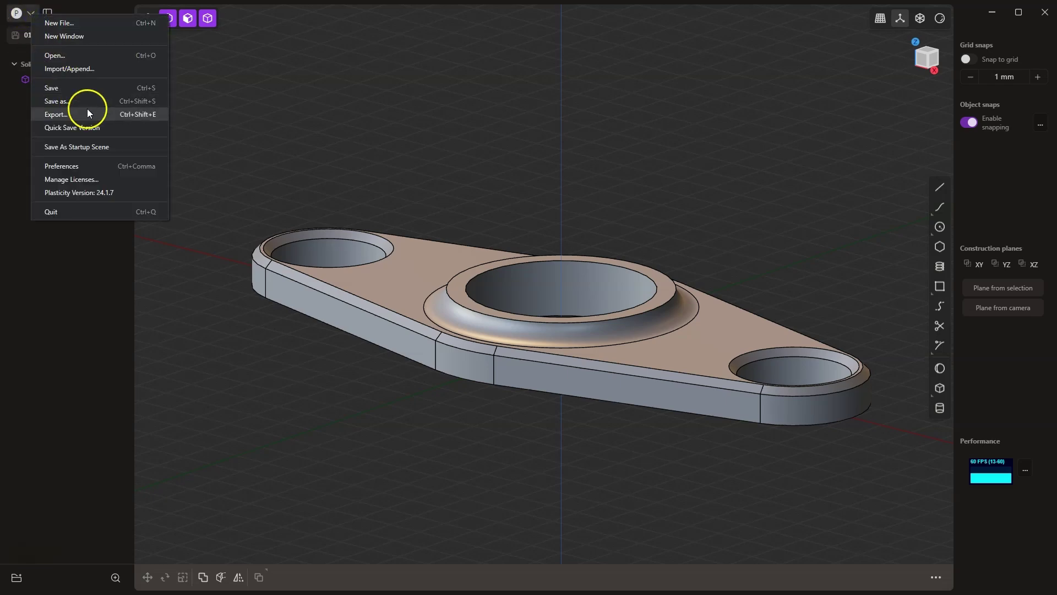
left_click(99, 117)
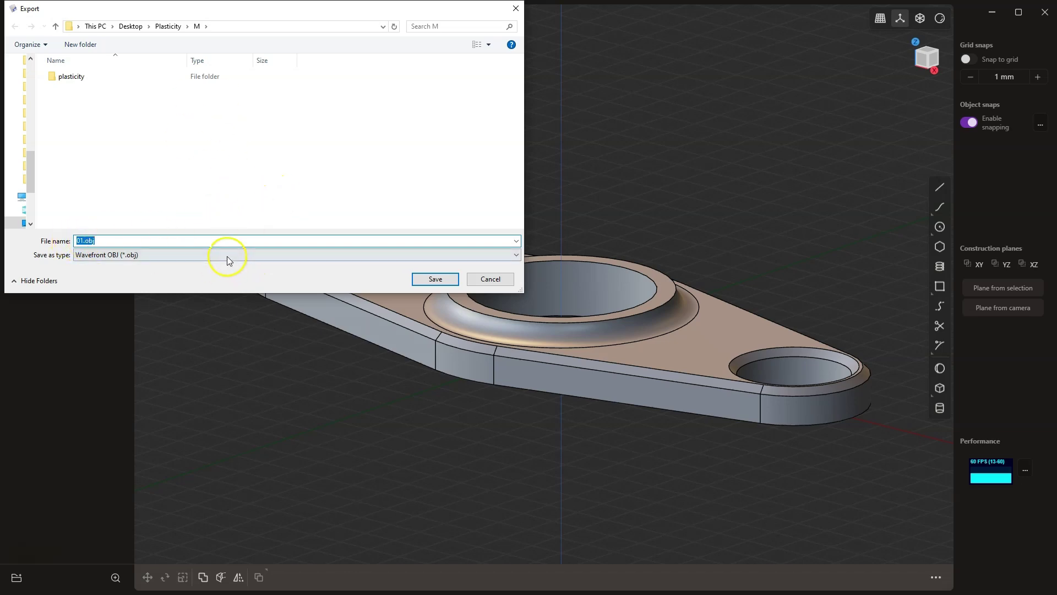
left_click(230, 255)
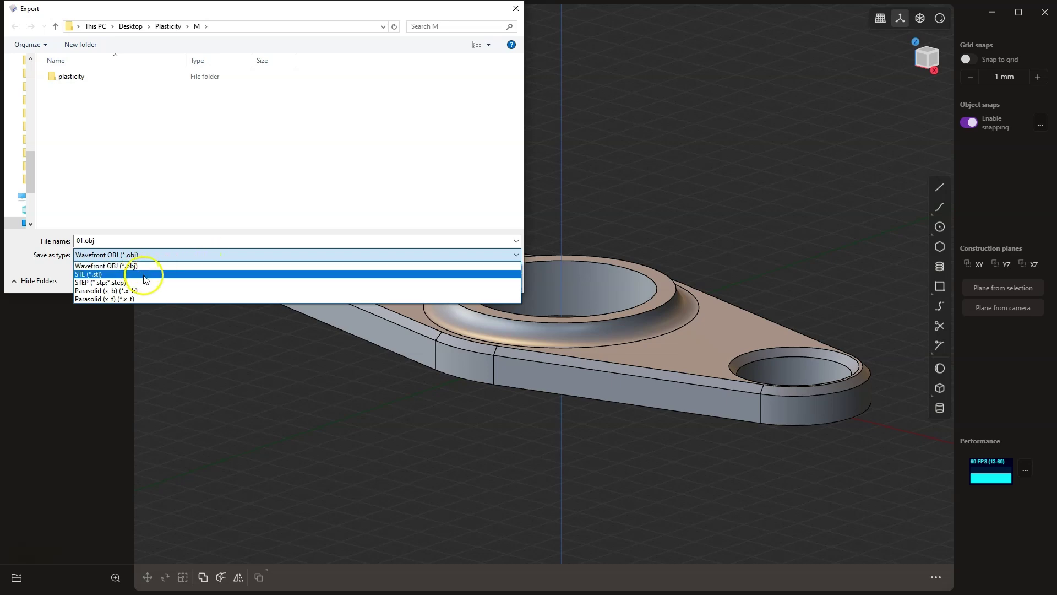
left_click(104, 276)
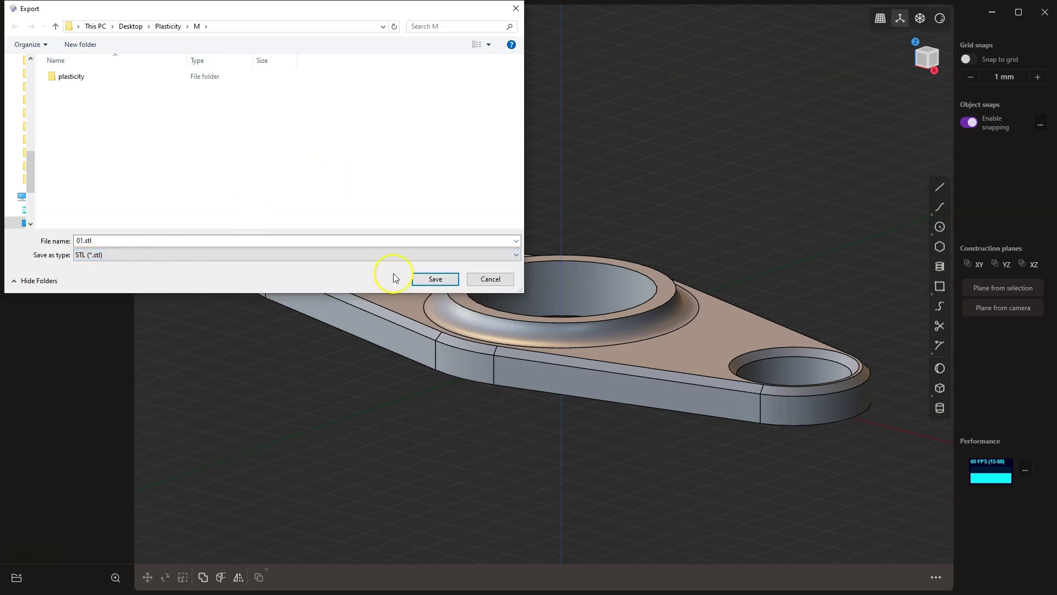
left_click(433, 279)
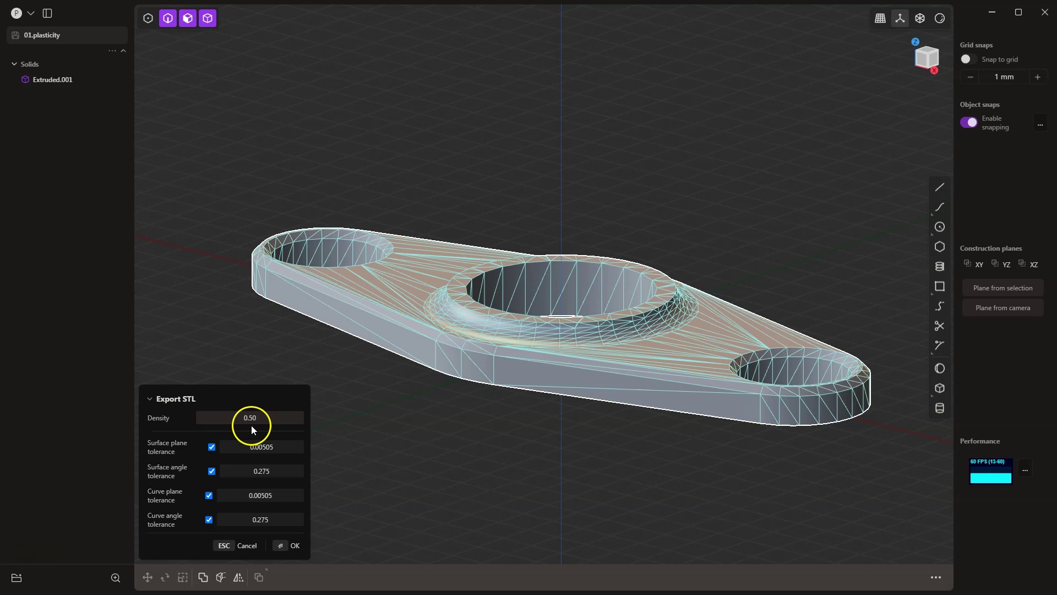
- Set the STL export density to 0.15 and orbit to inspect the coarser mesh
left_click_drag(246, 421, 558, 498)
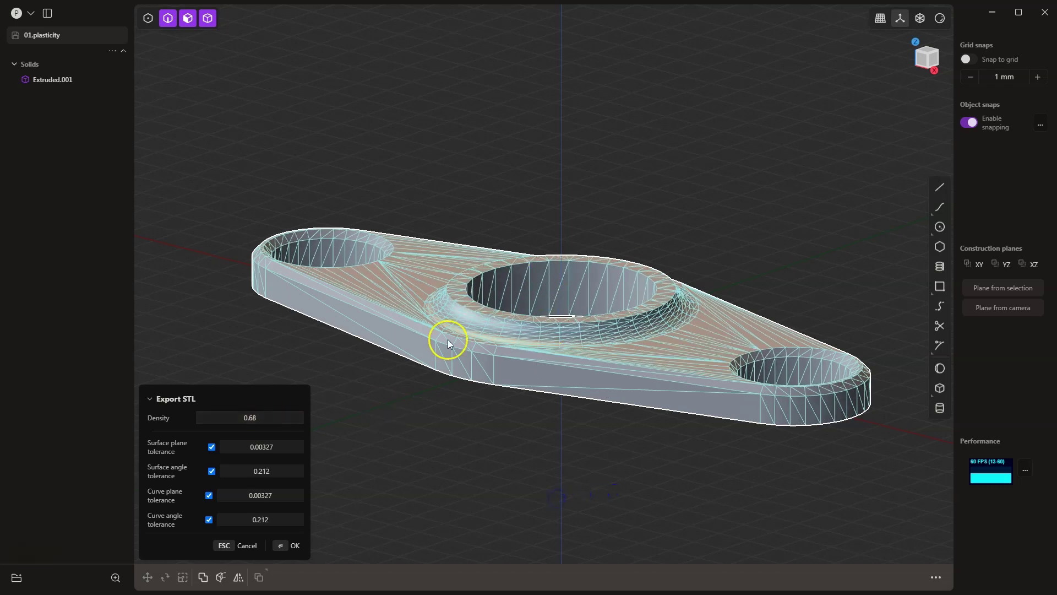
left_click(287, 418)
left_click(287, 416)
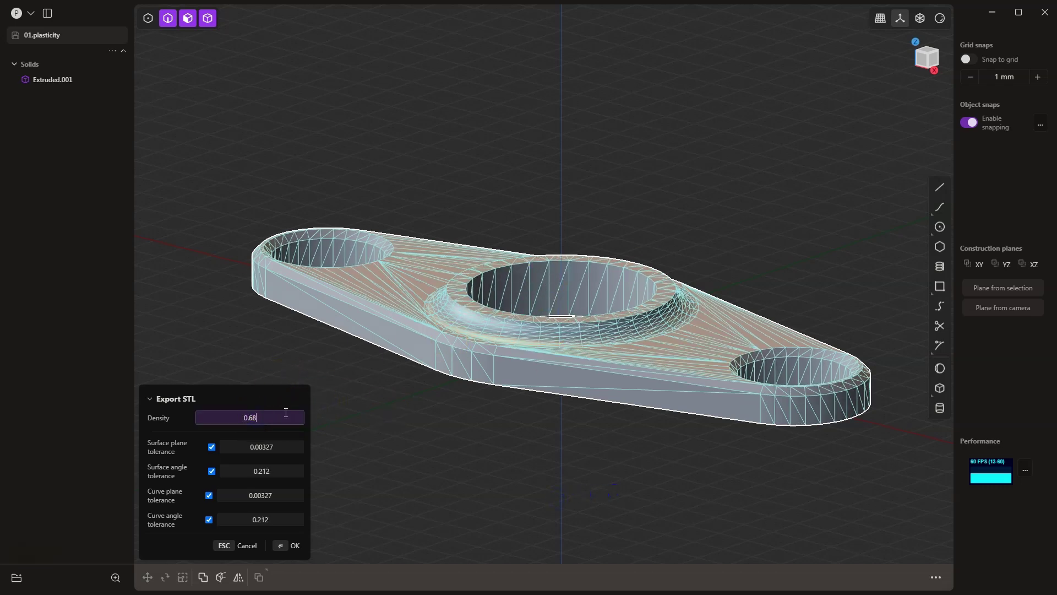
key("BackSpace")
key("BackSpace")
type("15")
left_click(225, 436)
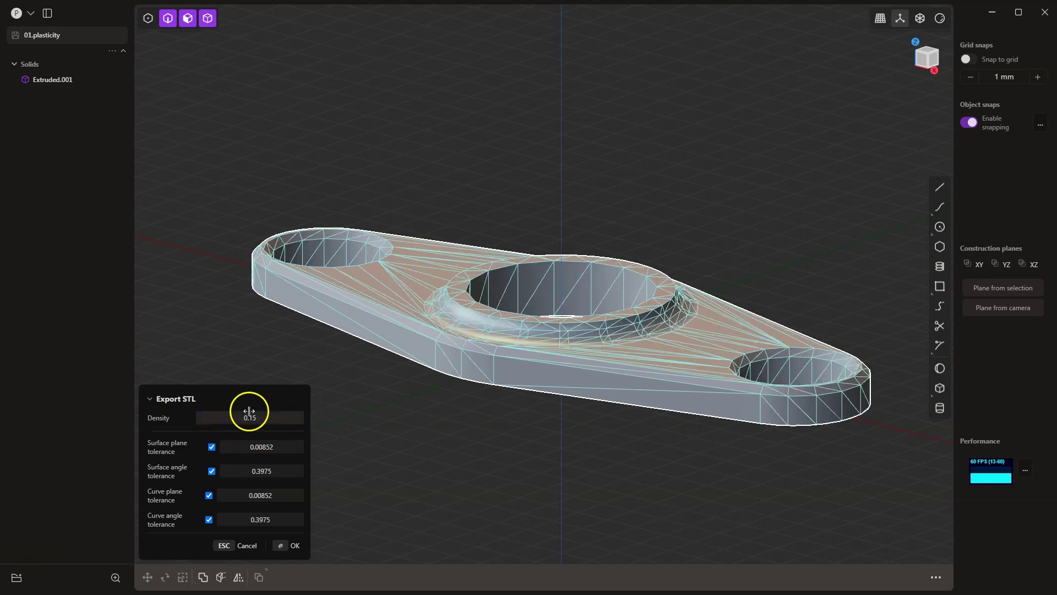
middle_click_drag(501, 262, 502, 314)
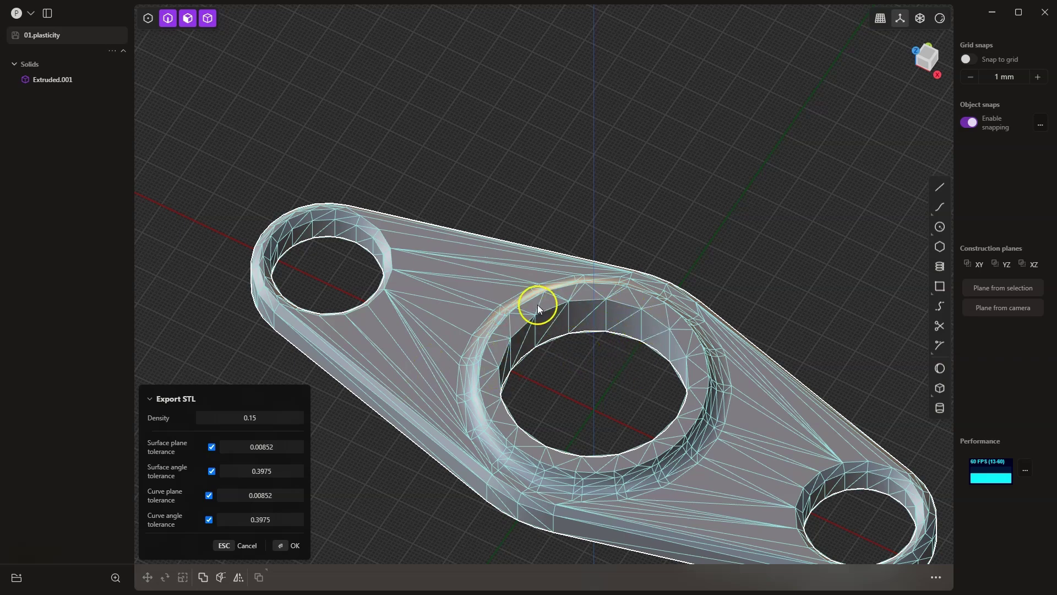
middle_click_drag(583, 311, 445, 370)
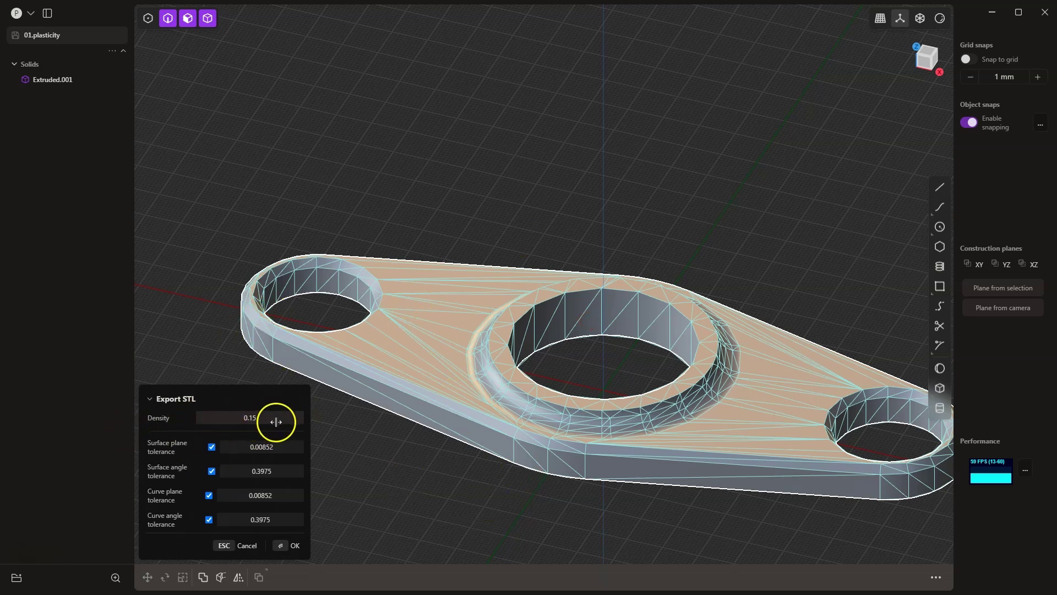
- Confirm the coarse export, add 01.stl in PrusaSlicer and move it toward the bed's back
left_click(291, 544)
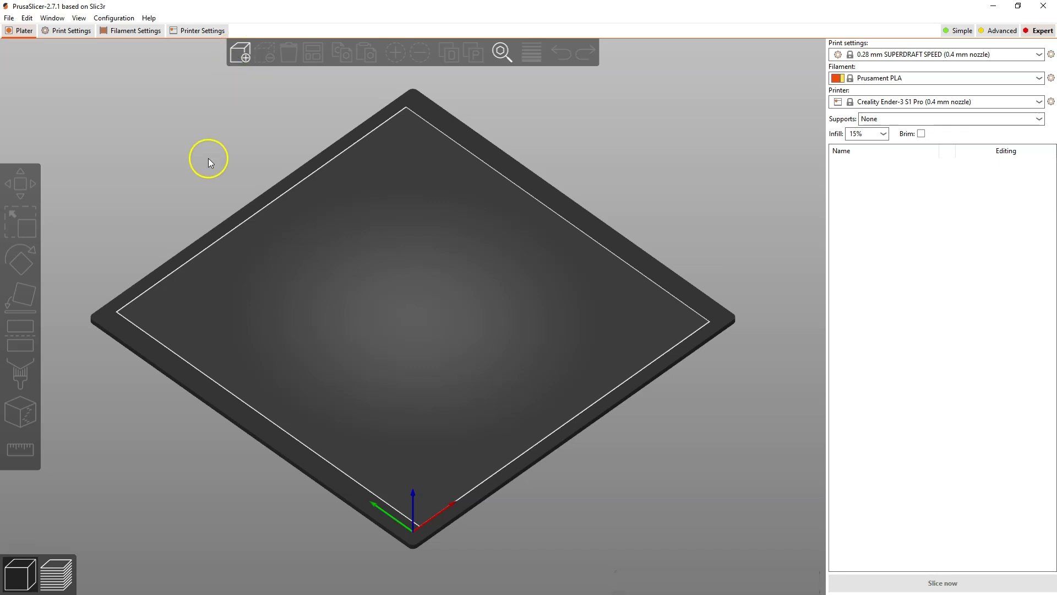
left_click(237, 59)
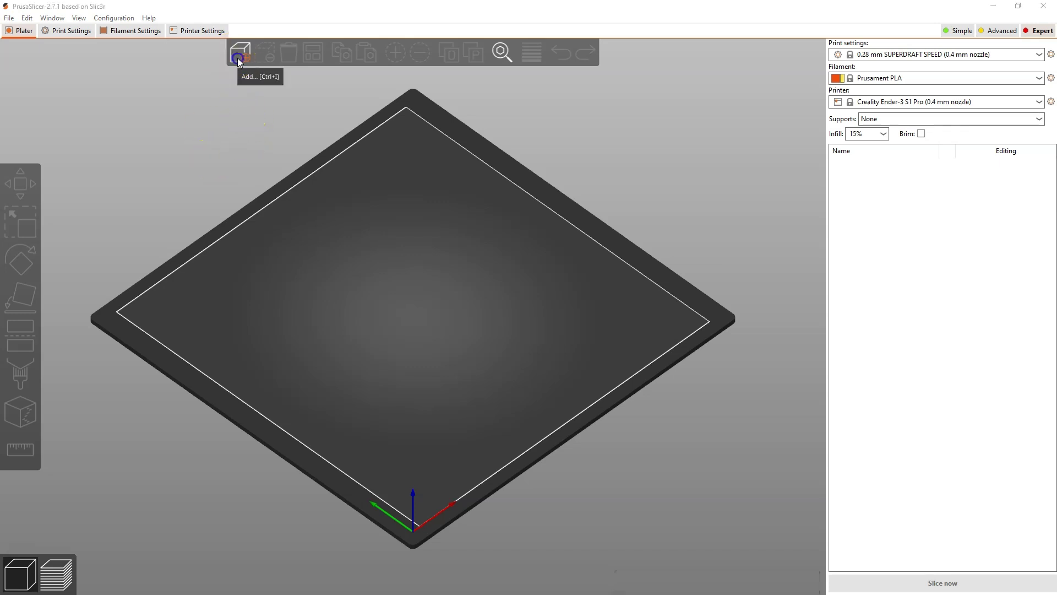
left_click(431, 303)
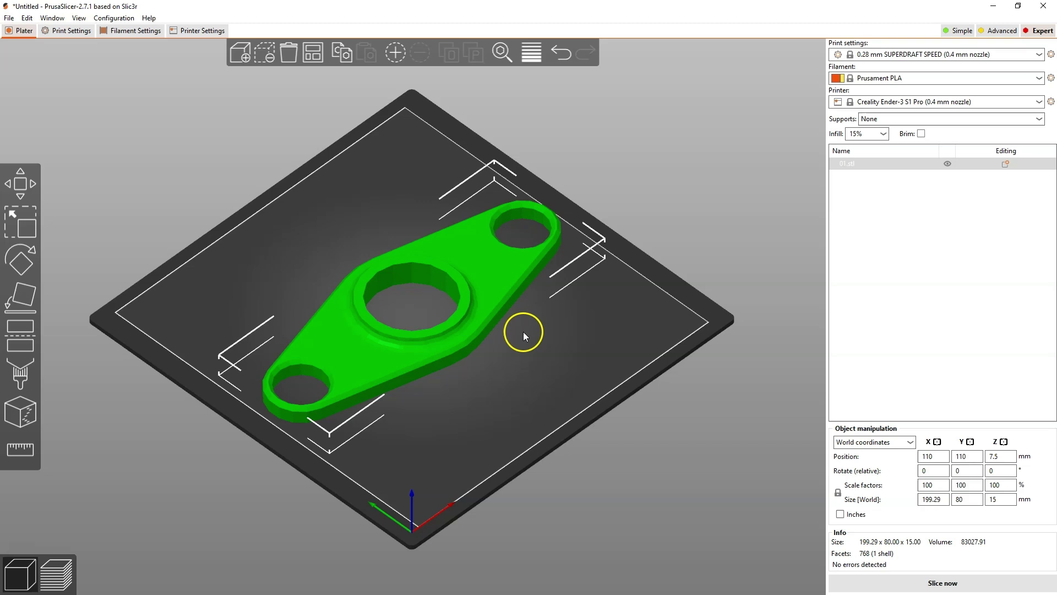
left_click_drag(523, 332, 451, 447)
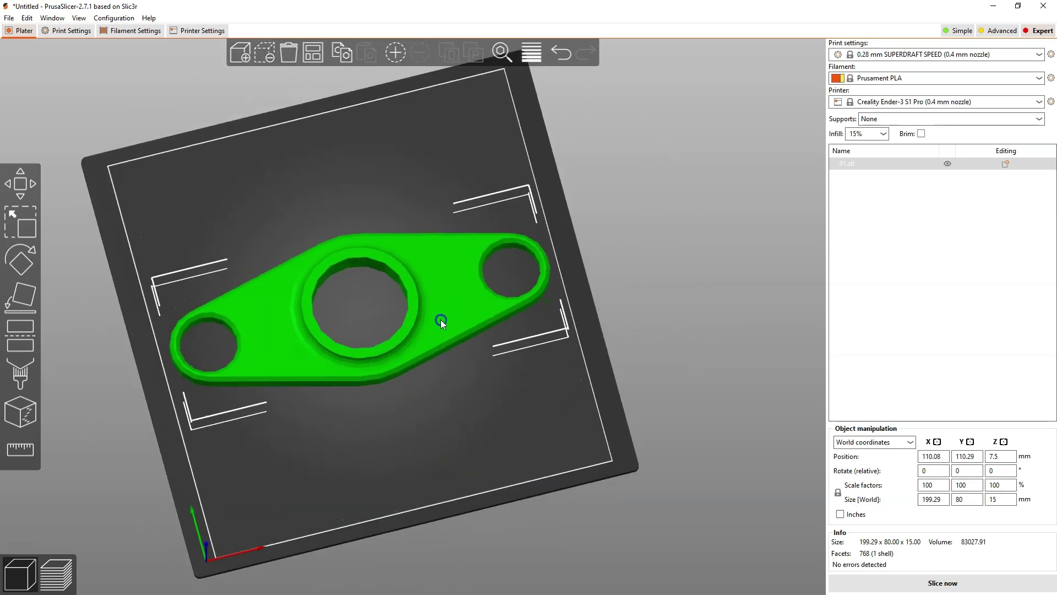
left_click_drag(440, 319, 402, 204)
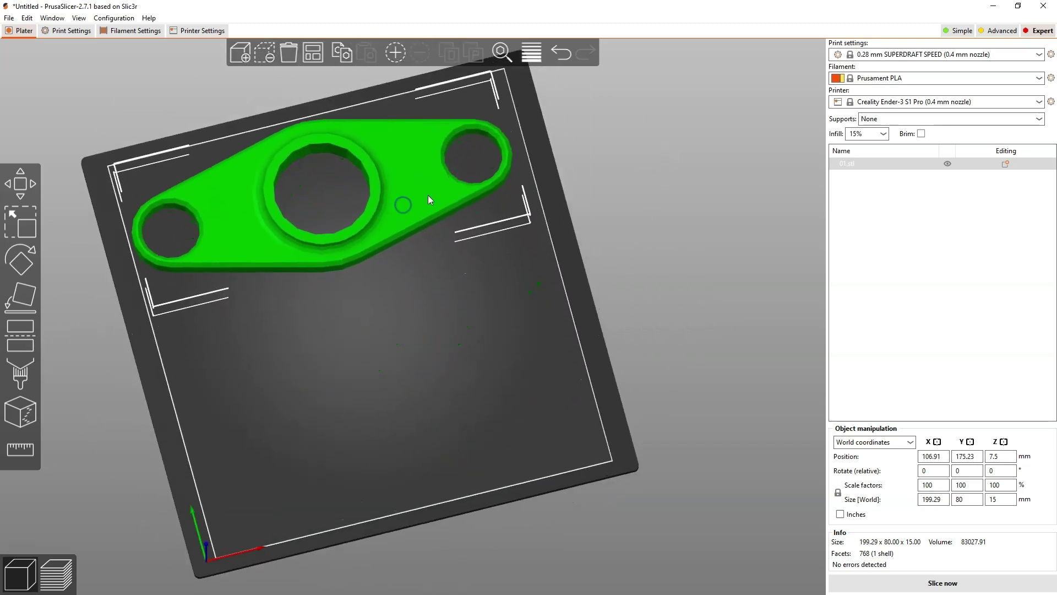
left_click(416, 205)
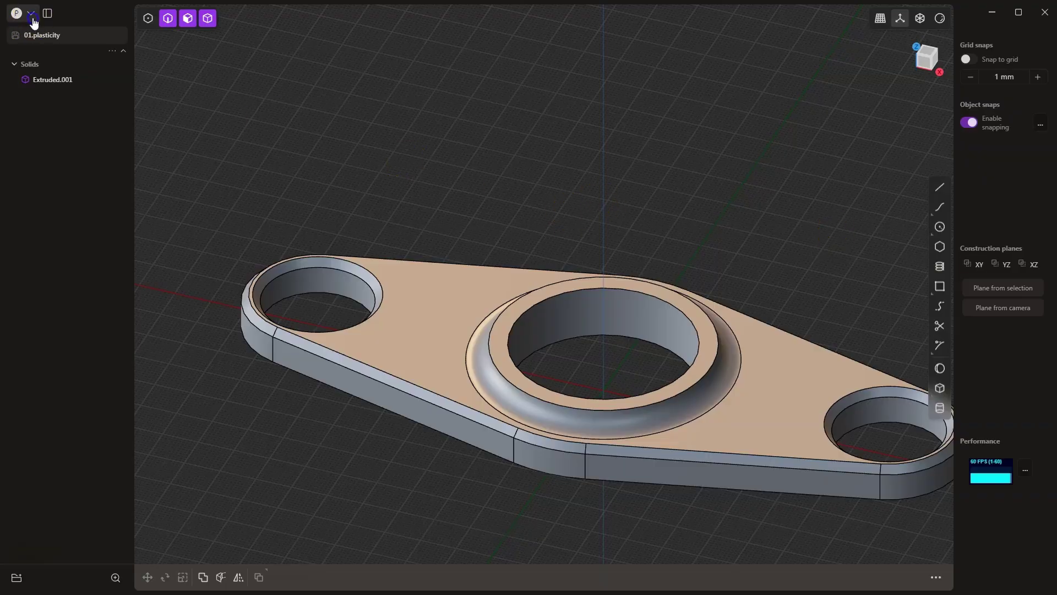
- Start a second STL export of the bracket named 01a.stl
left_click(31, 13)
left_click(65, 121)
key("Right")
type("a")
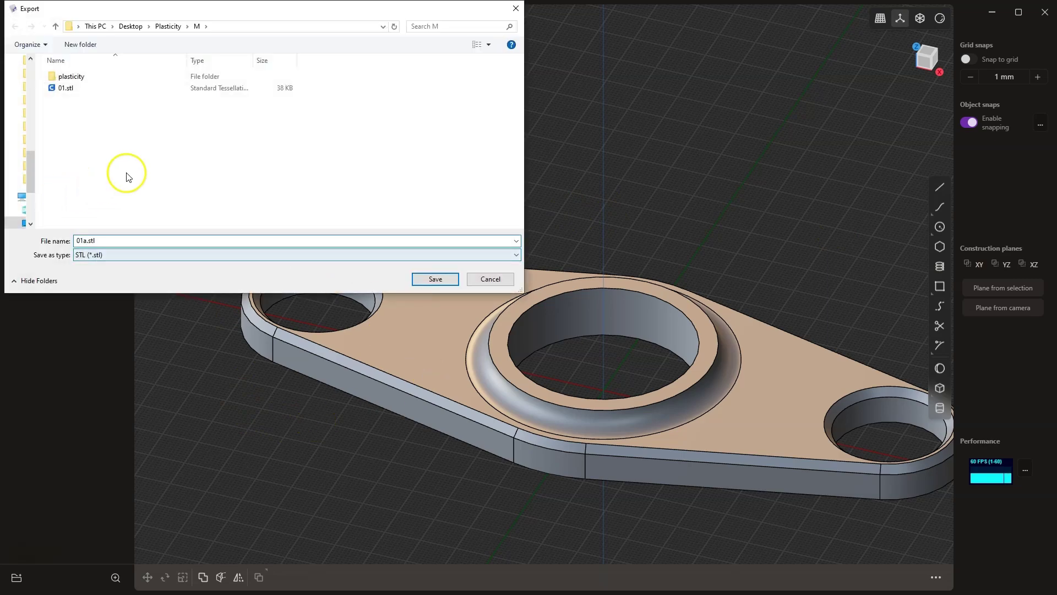
left_click(439, 279)
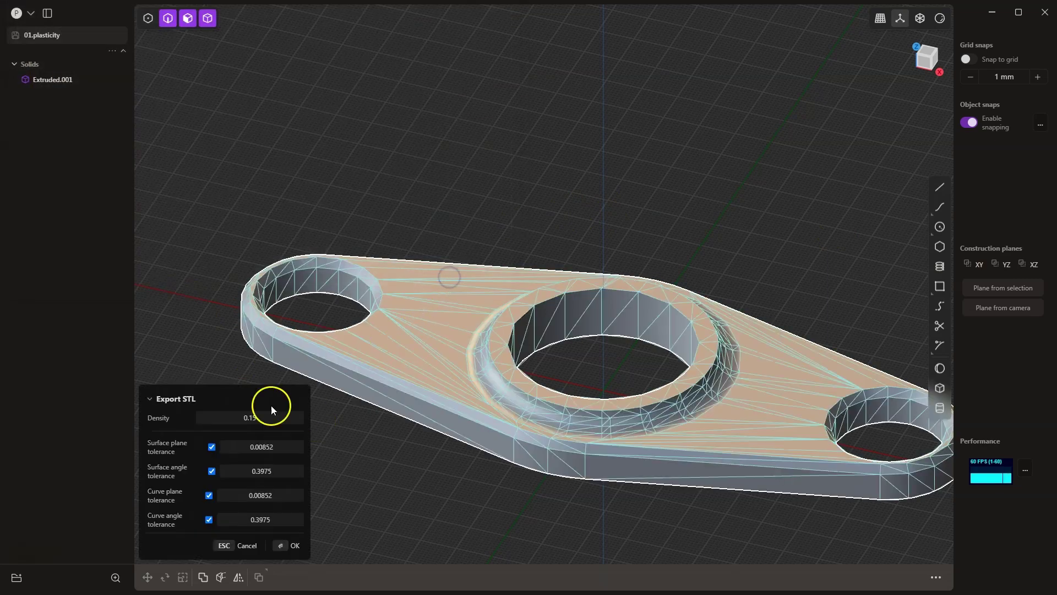
- Set the mesh density to 0.75 and confirm the finer STL export
left_click(266, 419)
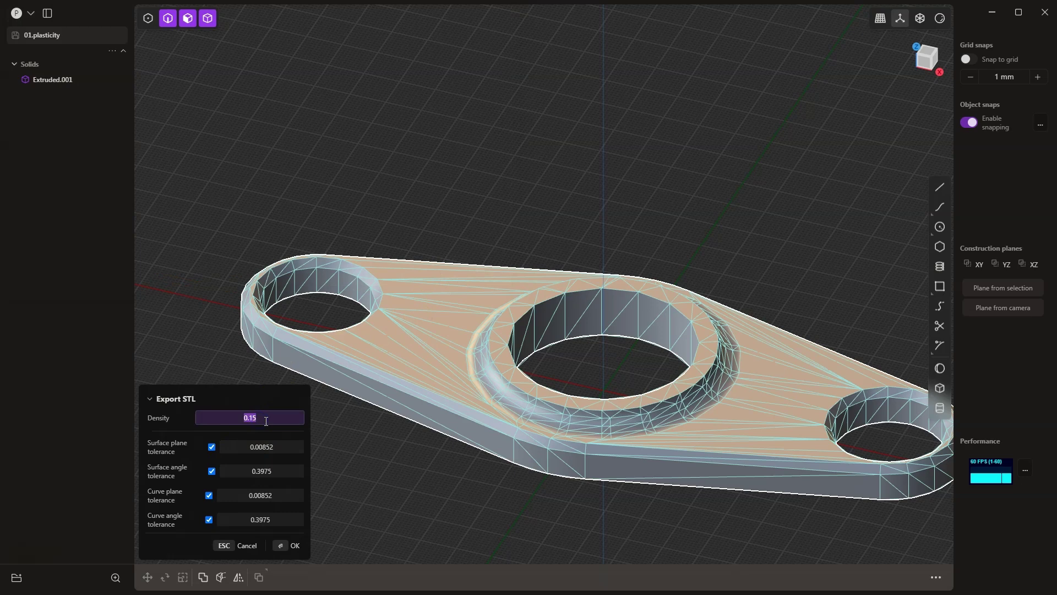
type("0.75")
key("Return")
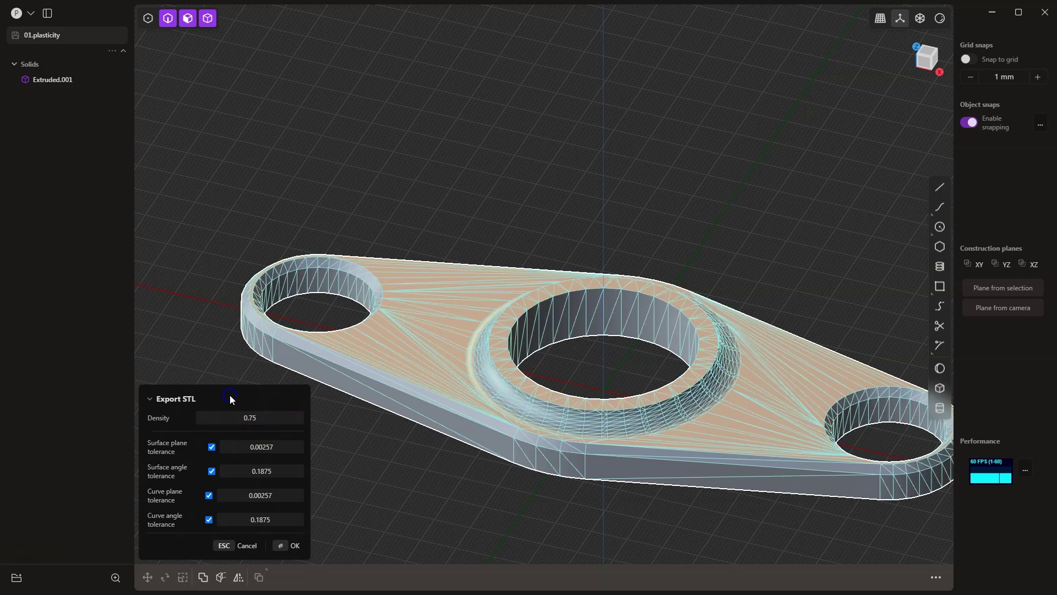
left_click(293, 546)
left_click(296, 533)
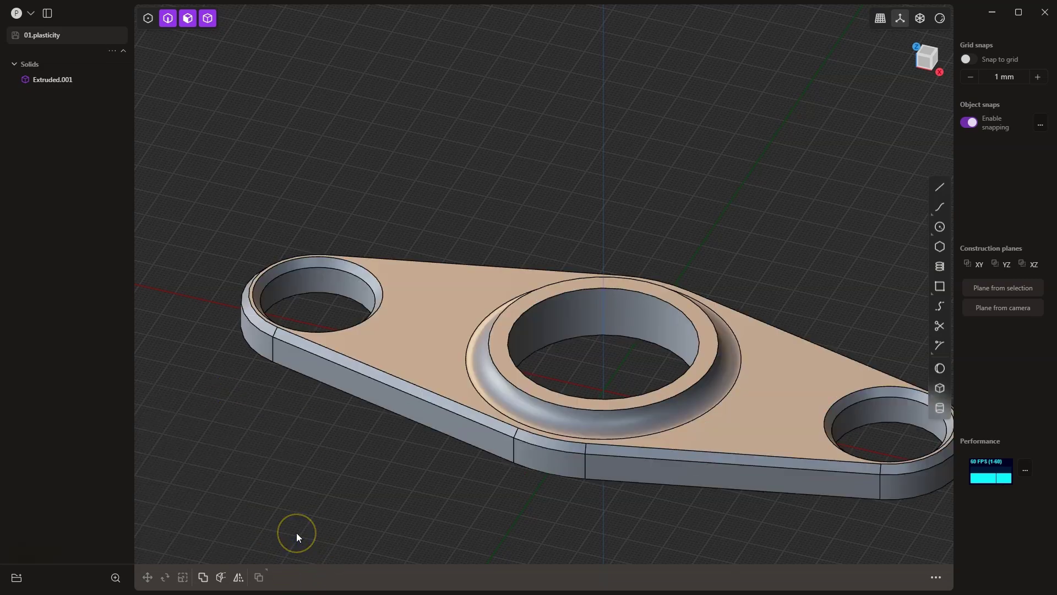
- Add 01a.stl to the PrusaSlicer bed beside 01.stl, then switch to the exported-files folder
left_click(301, 525)
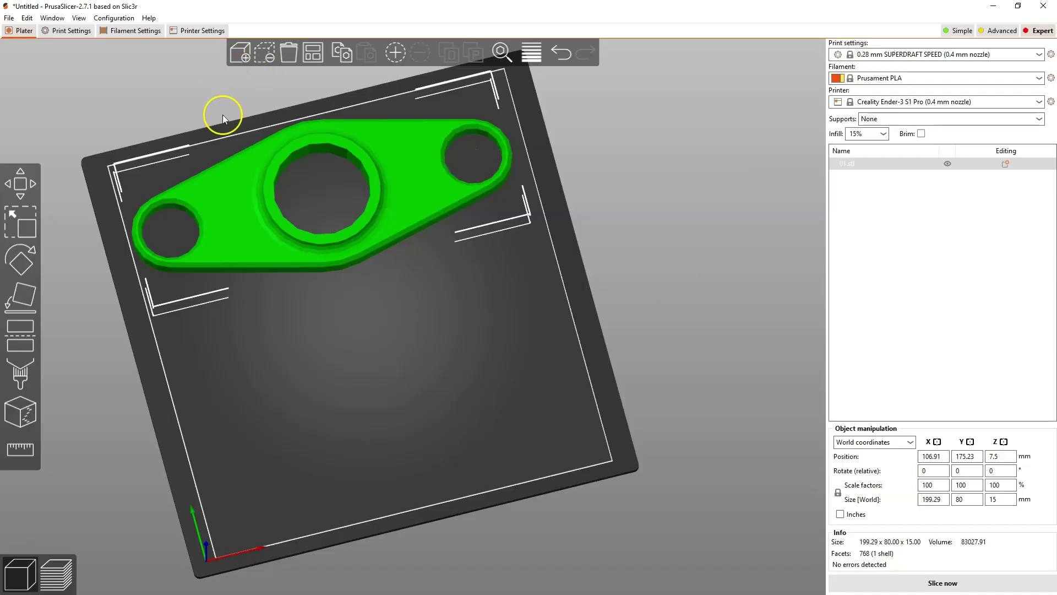
left_click(232, 57)
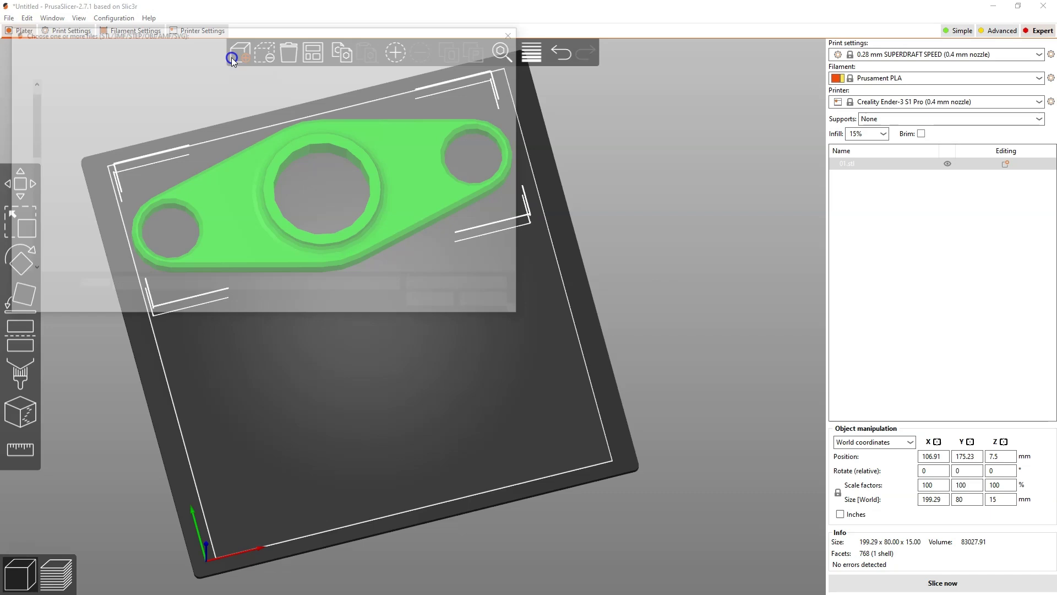
left_click(74, 123)
left_click(431, 303)
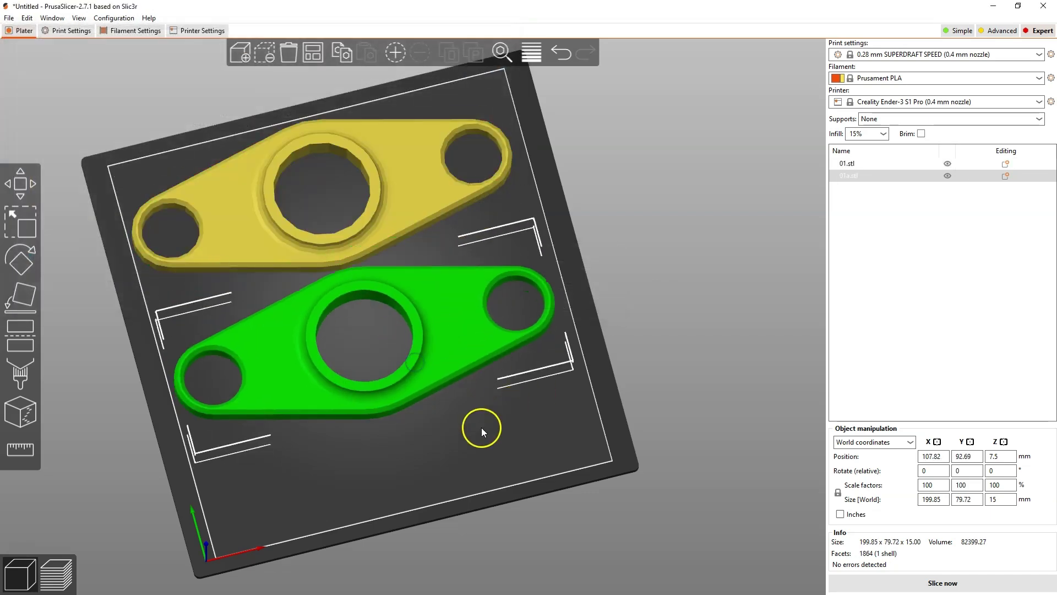
left_click_drag(483, 431, 463, 450)
key("alt+Tab")
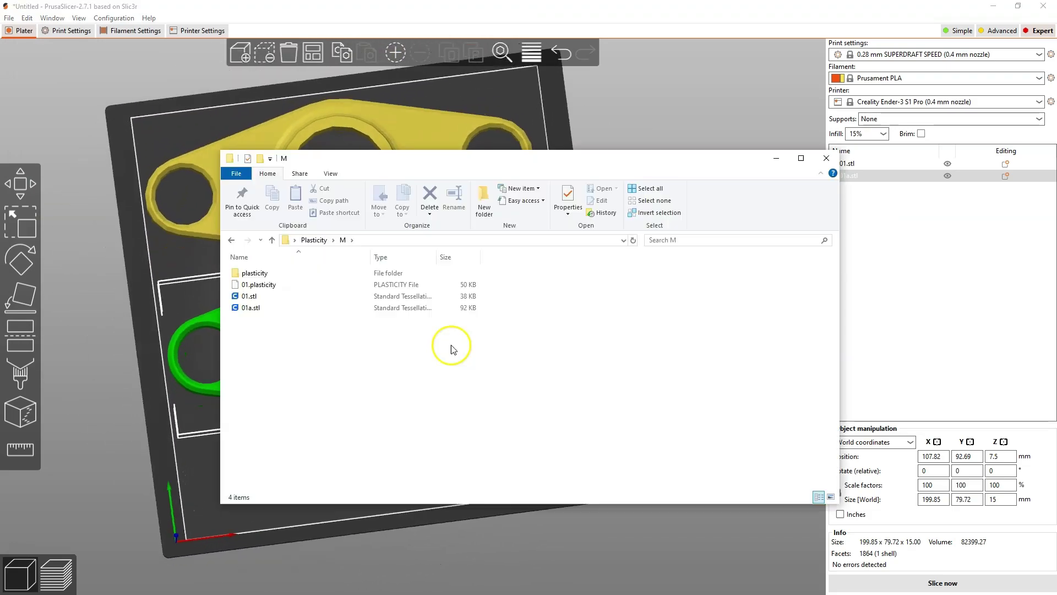
- Bring PrusaSlicer back in front, zoom in on the bed and clear the part selection
left_click(176, 295)
scroll(275, 358, "up", 3)
left_click(377, 448)
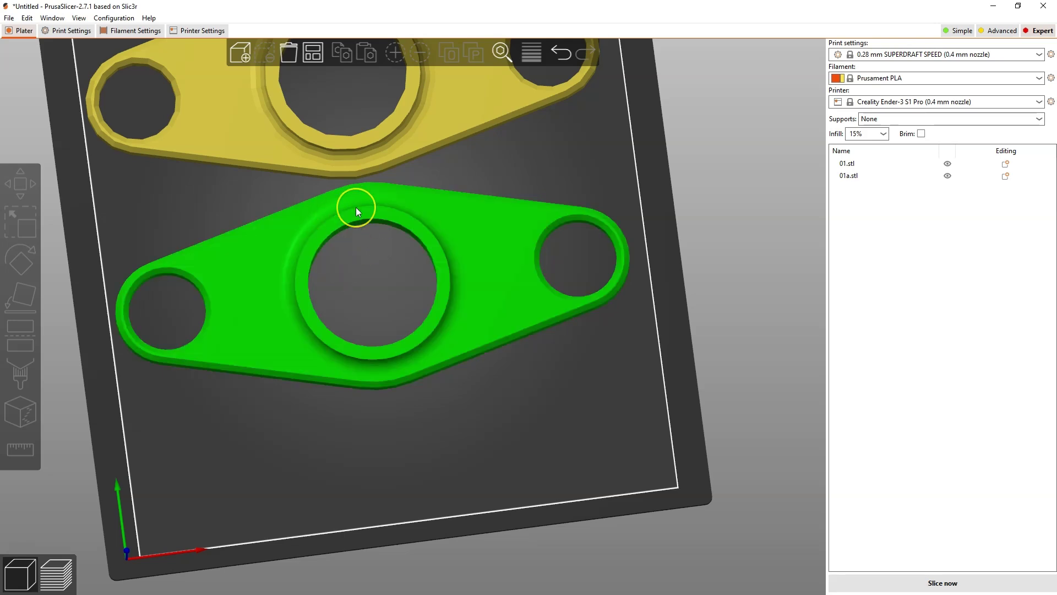
left_click(323, 186)
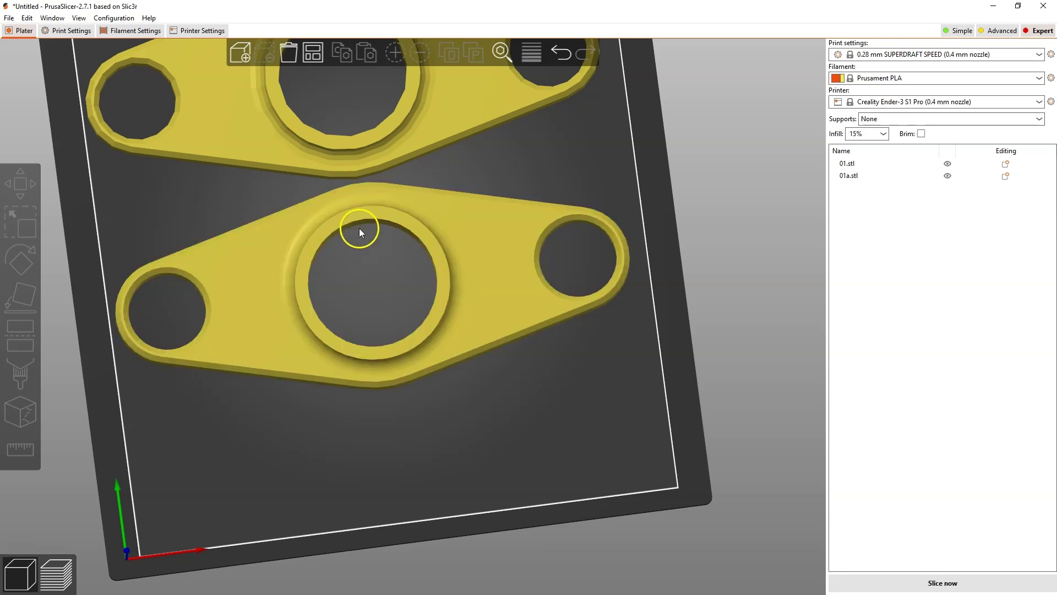
left_click(461, 239)
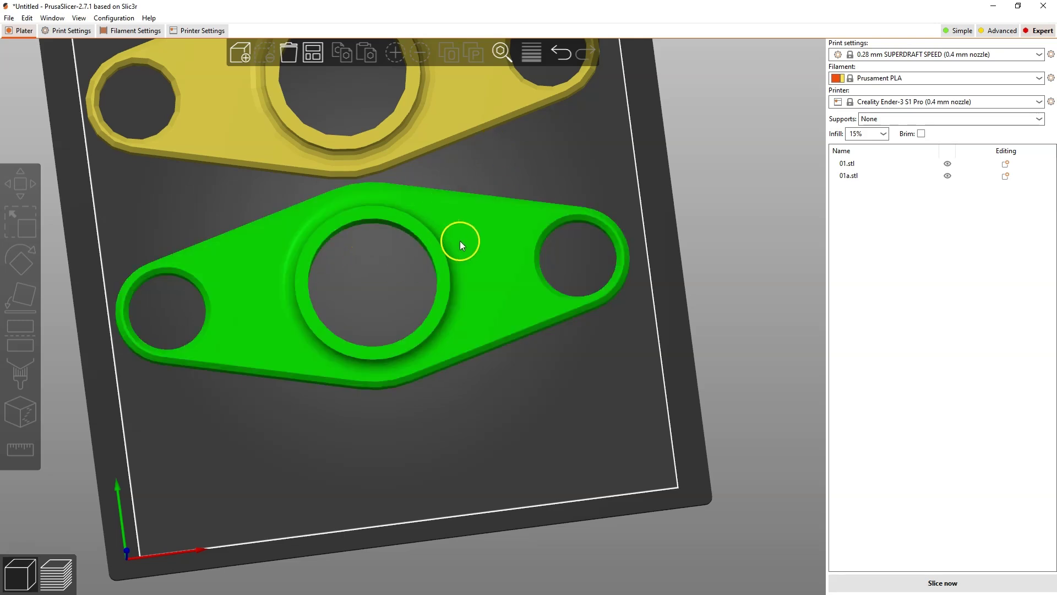
- Add 01-step.stp to the bed and drag the STEP bracket below the other parts
left_click(240, 55)
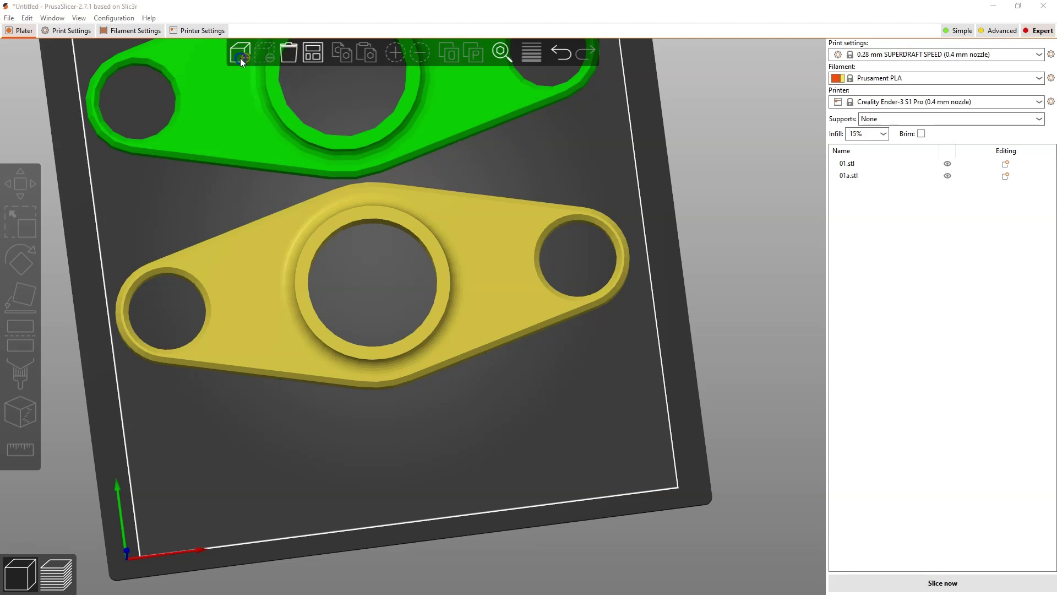
left_click(74, 135)
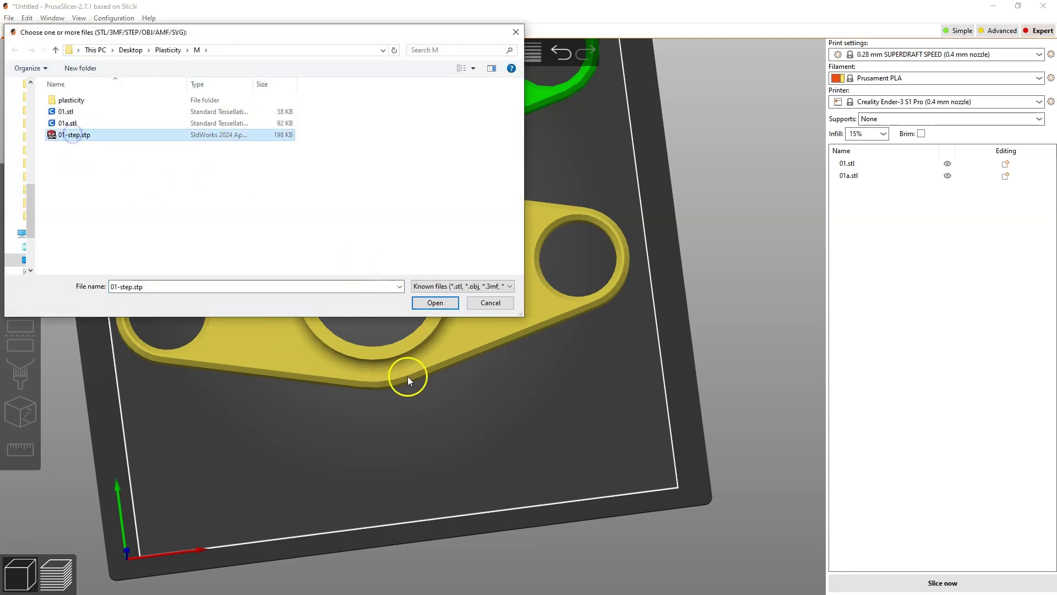
left_click(430, 304)
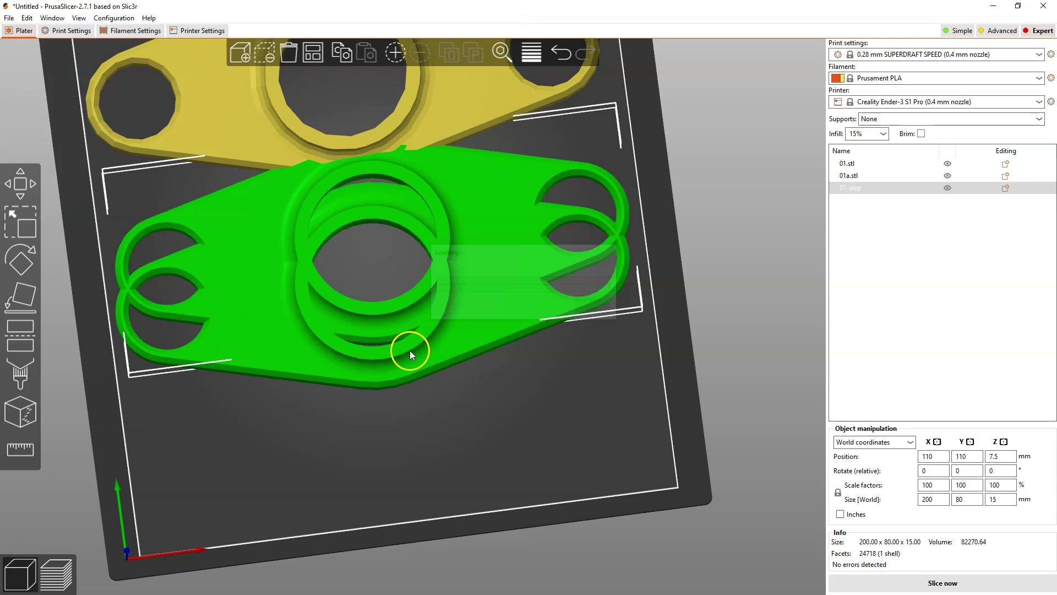
left_click_drag(509, 198, 519, 333)
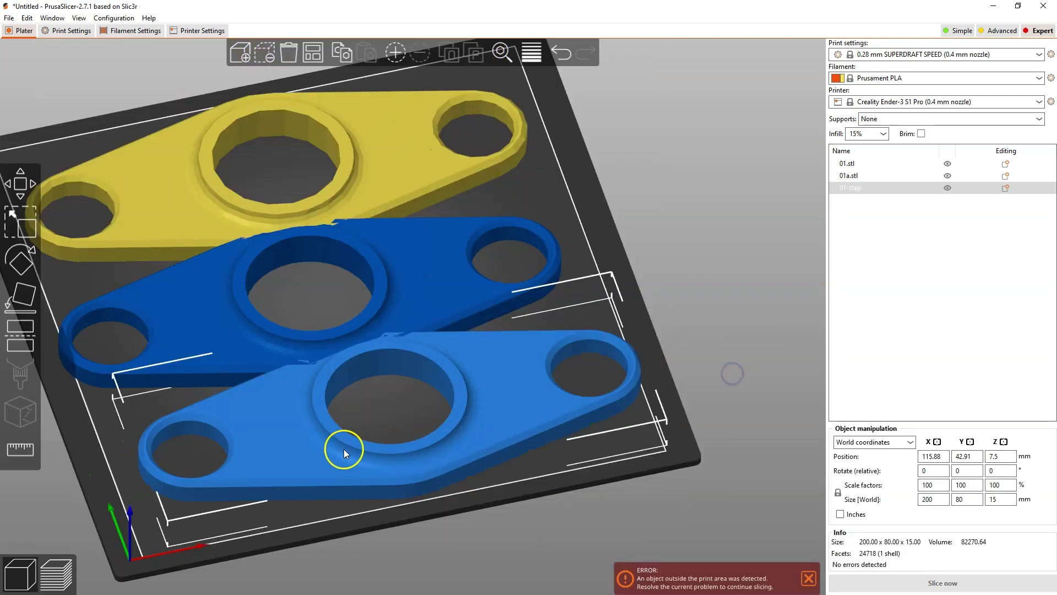
scroll(330, 450, "up", 5)
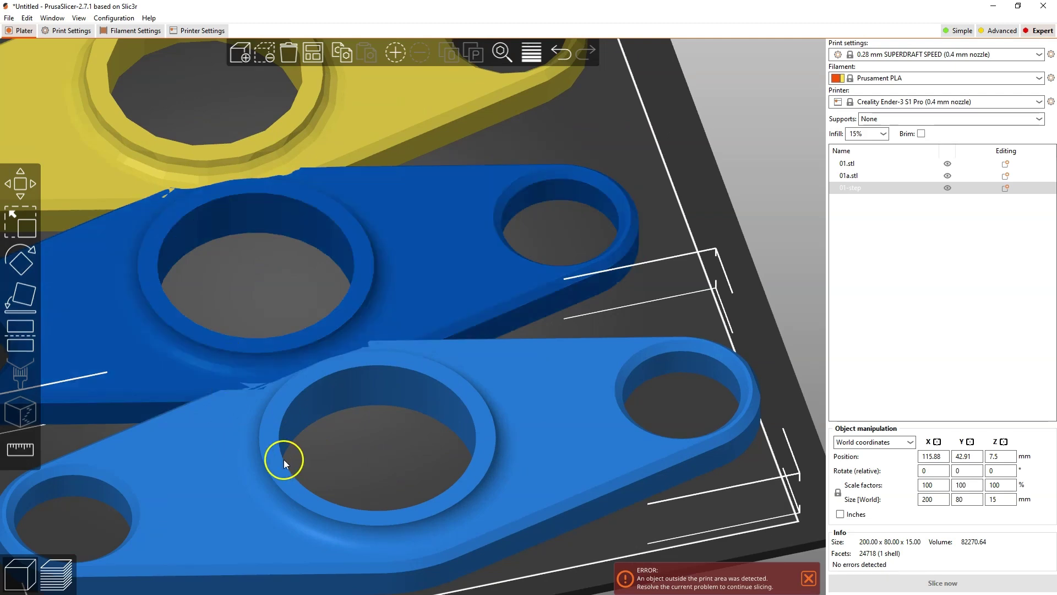
scroll(431, 233, "down", 5)
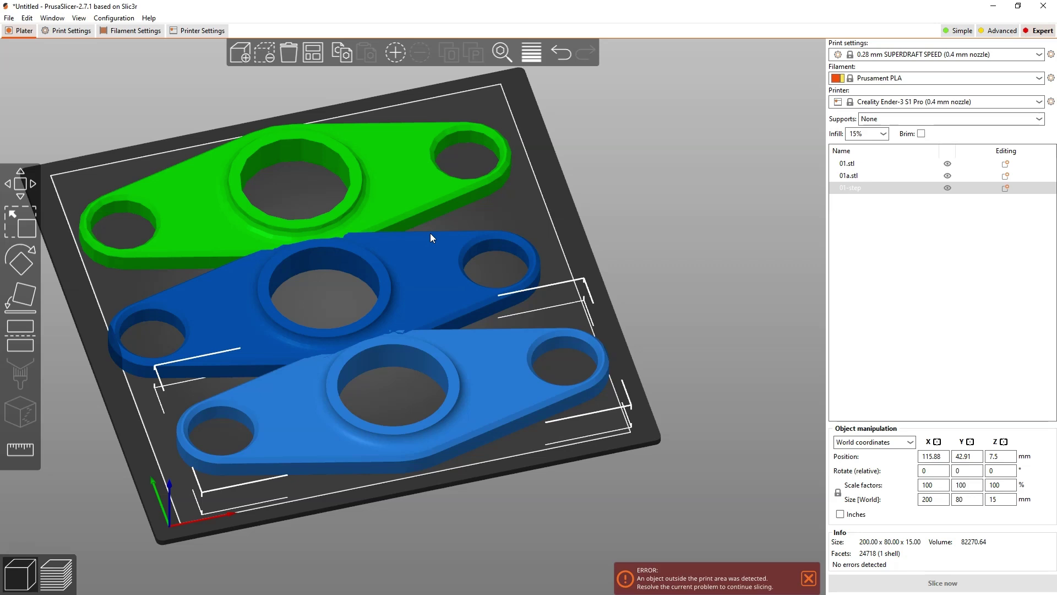
left_click(338, 489)
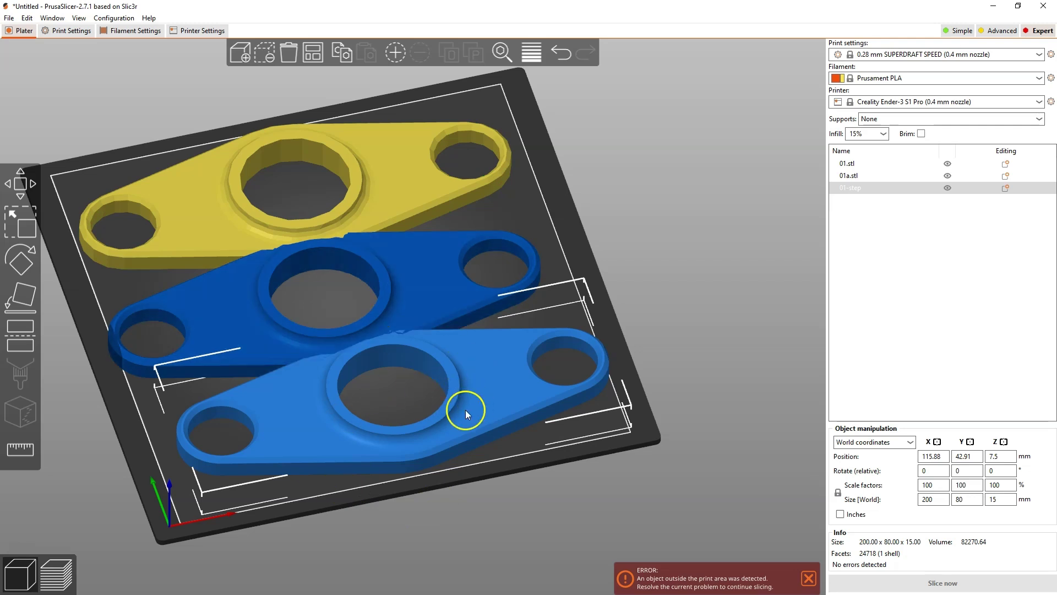